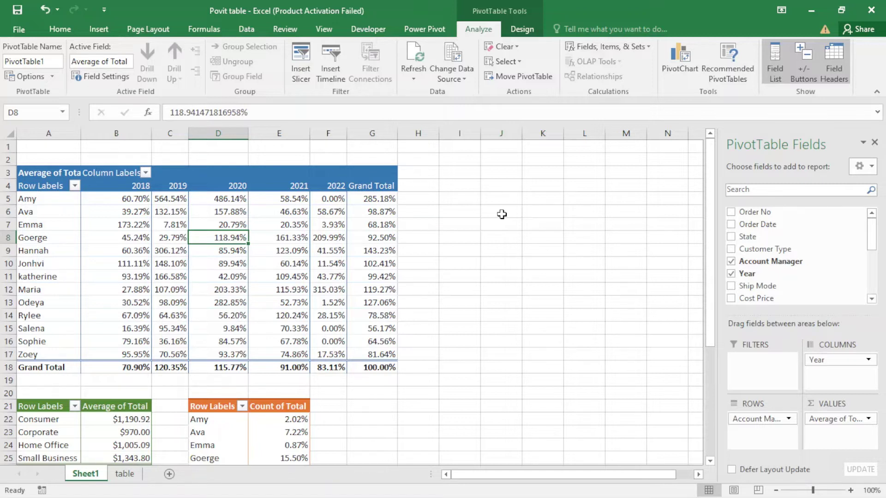
Start a PivotChart from the Account Manager pivot table with the Line chart type selected
click(467, 226)
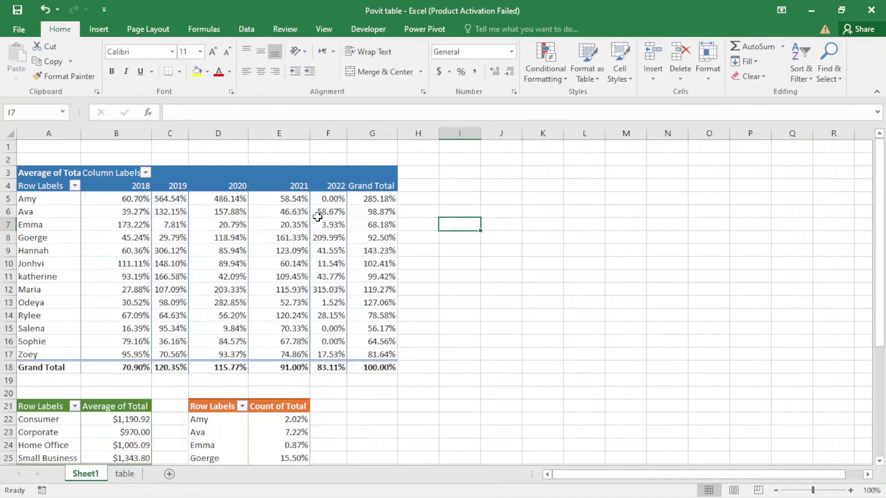
click(239, 265)
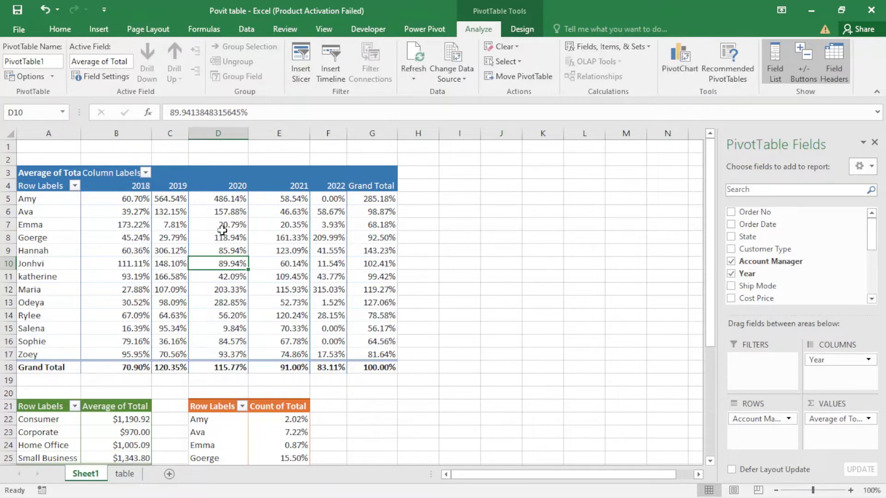
click(669, 65)
mouse_move(489, 192)
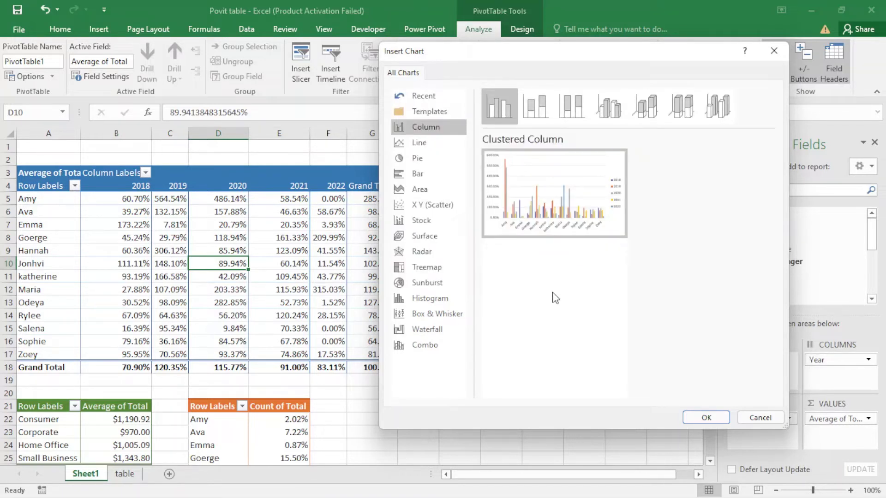
click(418, 147)
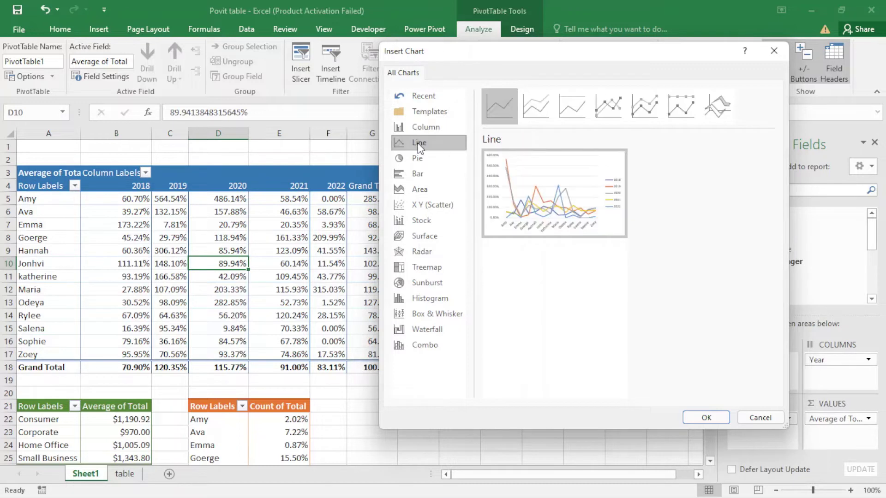
mouse_move(535, 180)
Insert the Account Manager line PivotChart and move it to the right of the pivot table
click(706, 418)
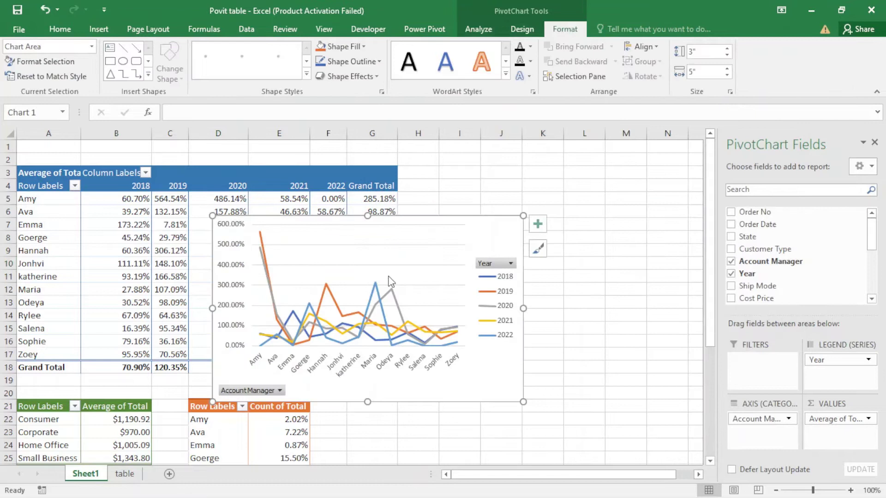
drag(488, 228, 637, 171)
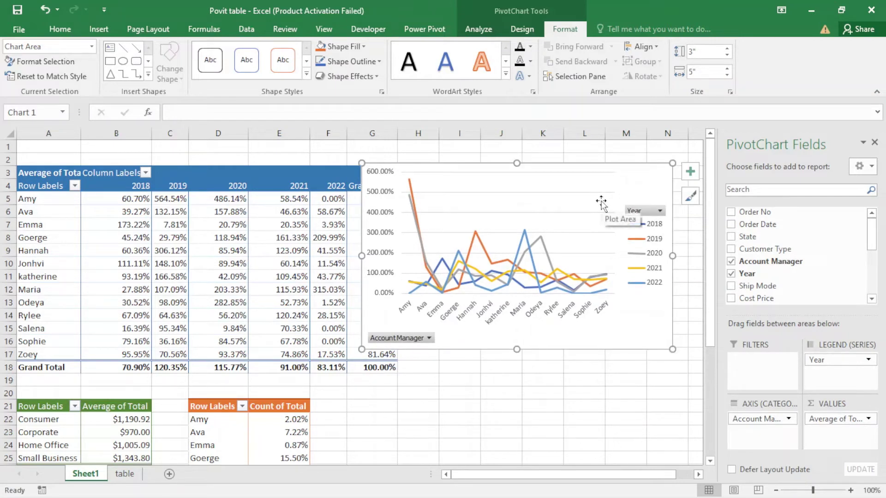
click(690, 172)
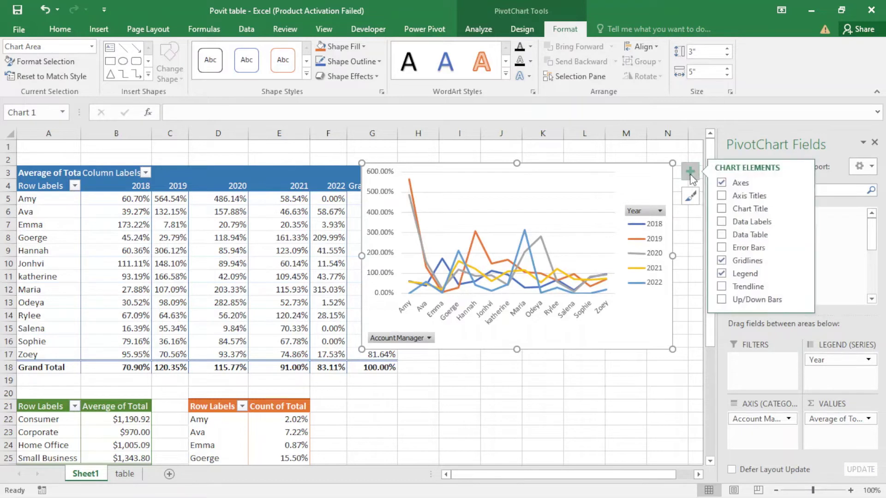
Add a chart title reading 'Account Manager' to the line chart
click(721, 210)
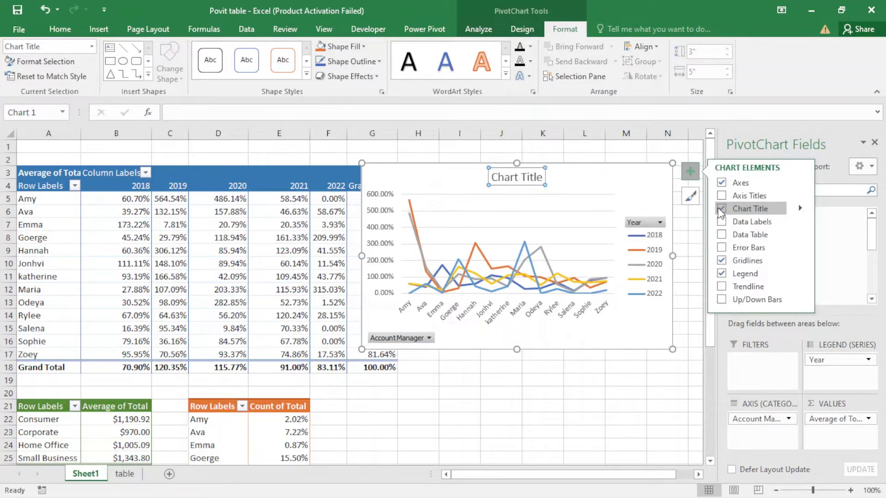
click(524, 180)
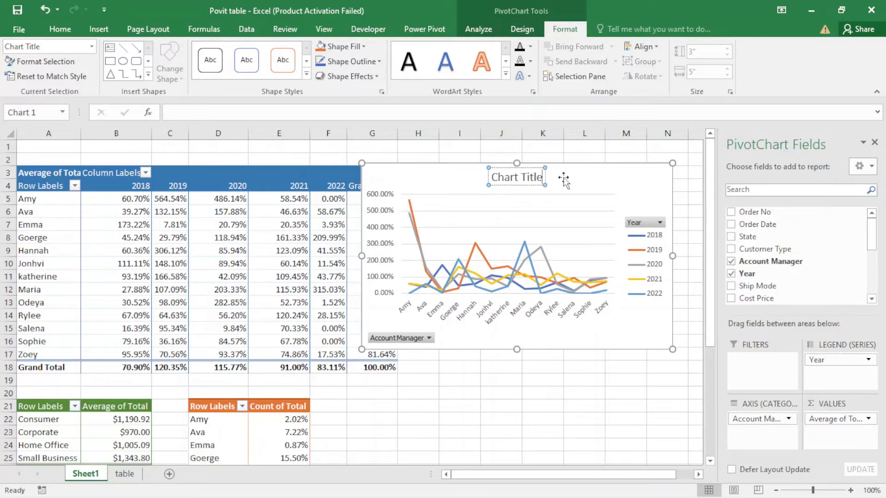
key(BackSpace)
key(BackSpace)
key(BackSpace)
key(BackSpace)
key(BackSpace)
key(BackSpace)
key(BackSpace)
key(BackSpace)
key(BackSpace)
key(BackSpace)
key(BackSpace)
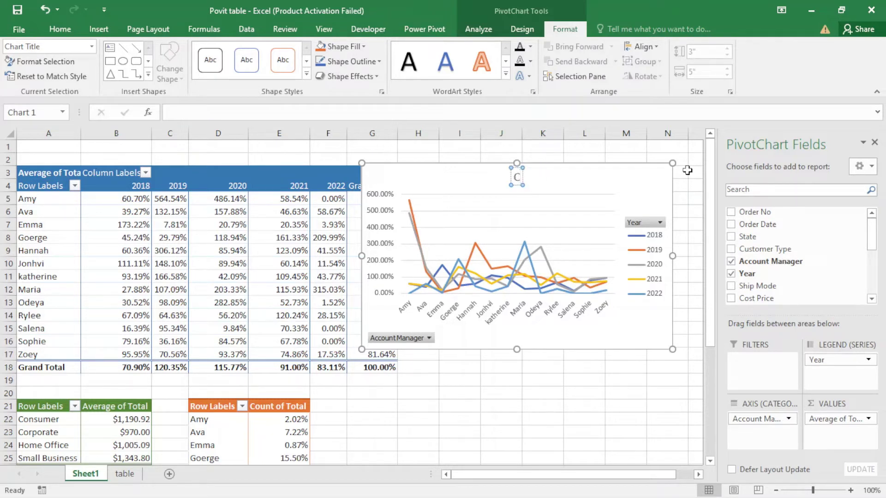
text(Account)
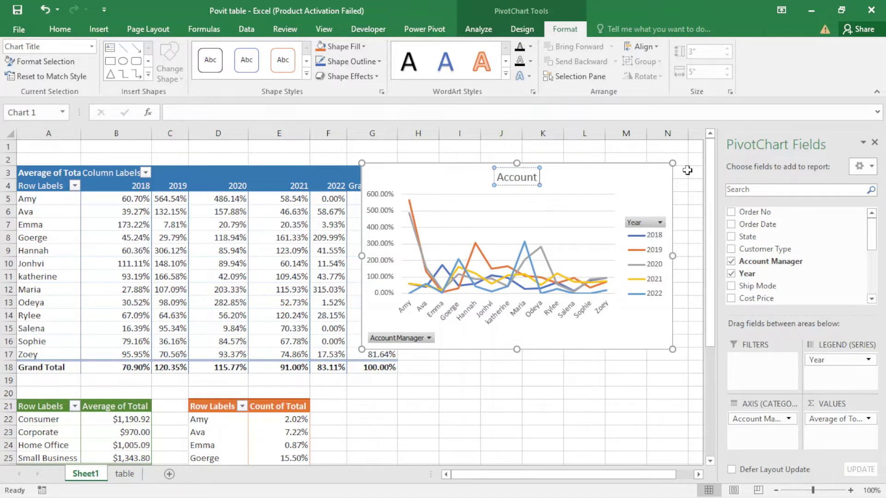
text( Manage)
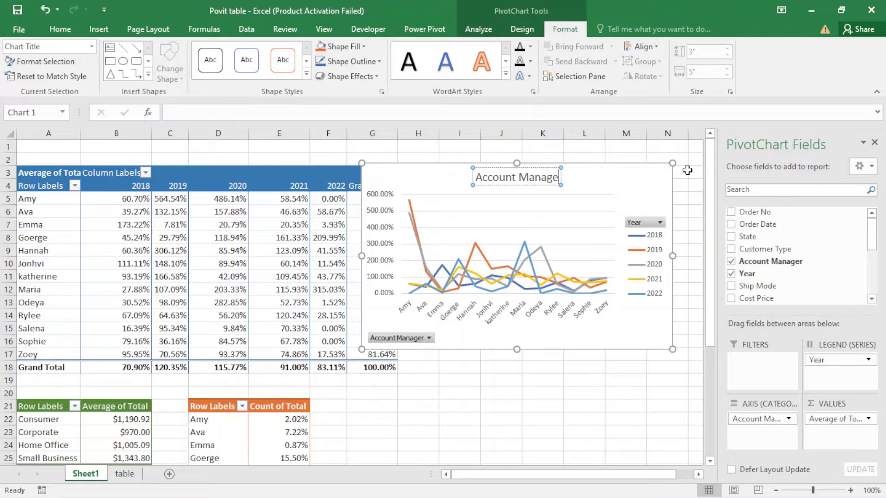
text(r)
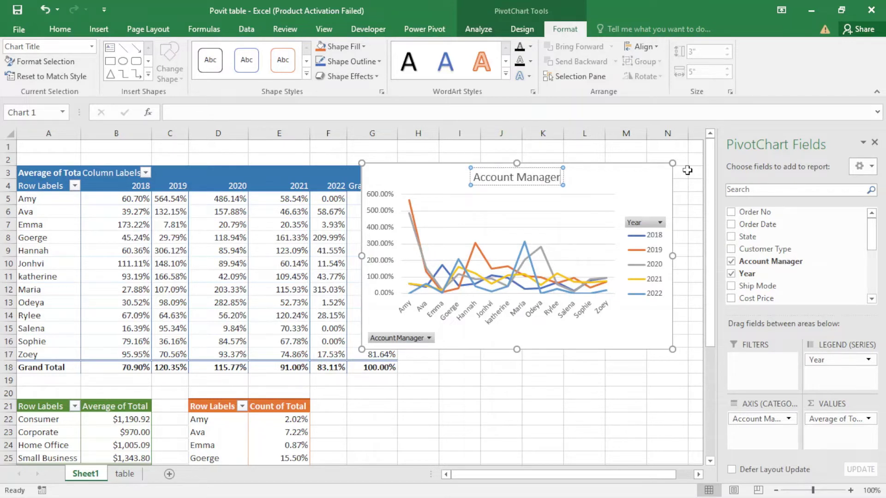
click(654, 178)
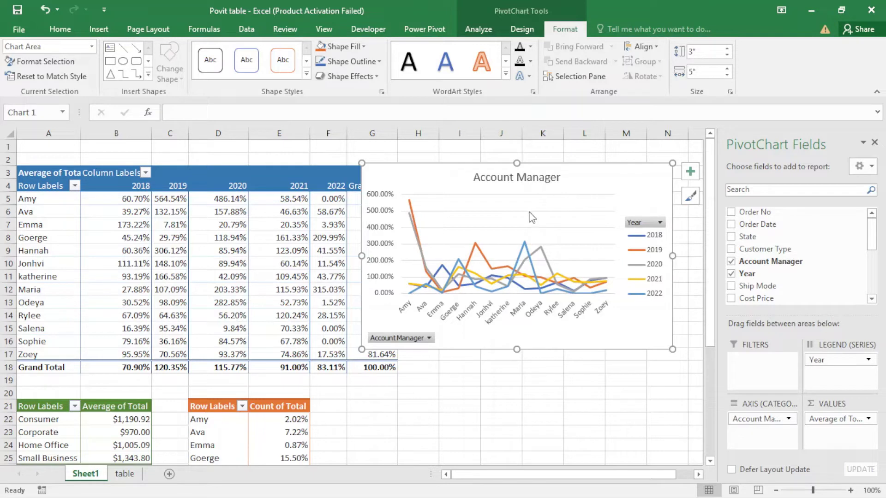
Nudge the line chart slightly, then insert a pie PivotChart from the Customer Type pivot table
drag(567, 176, 577, 181)
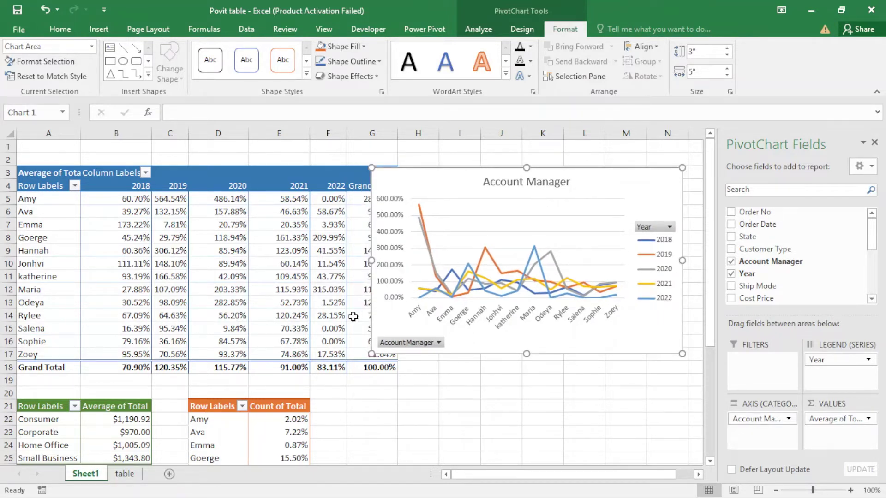
scroll(362, 388, down, 1)
click(101, 406)
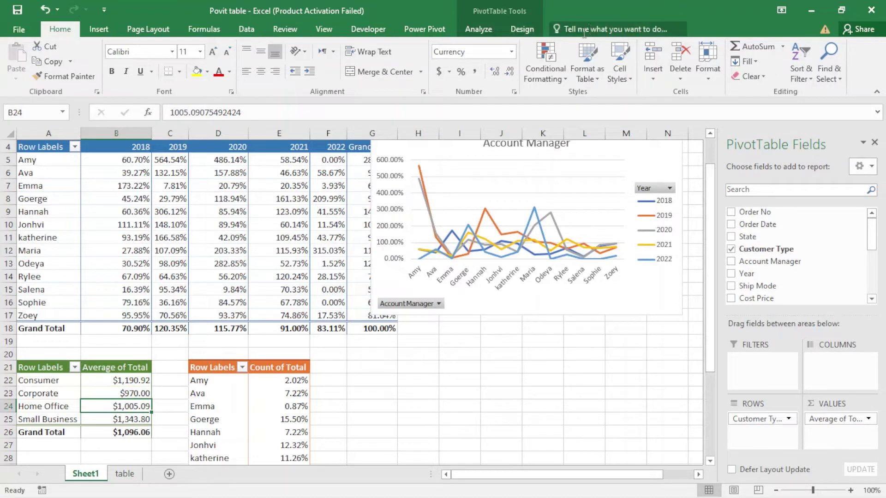
click(489, 30)
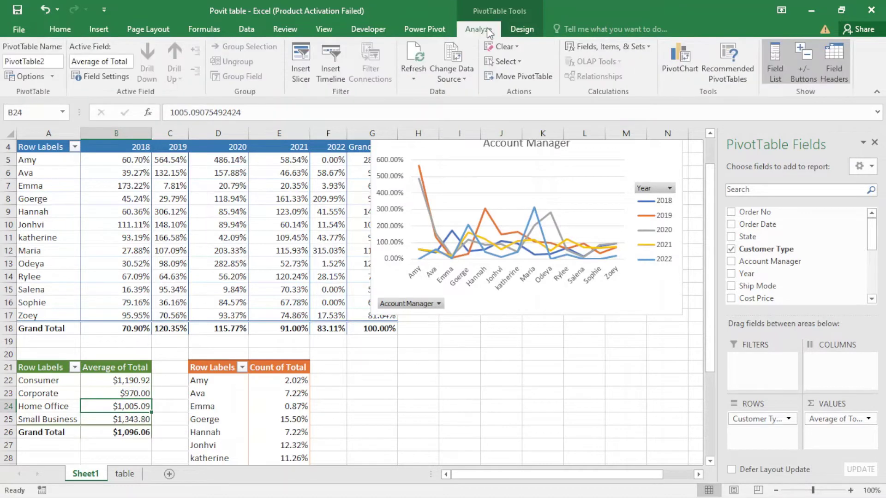
click(668, 63)
mouse_move(511, 236)
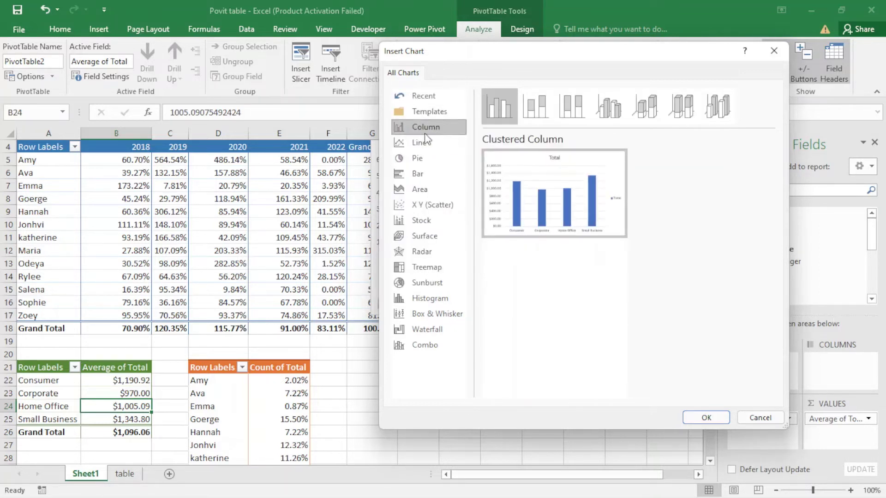
click(416, 158)
mouse_move(502, 198)
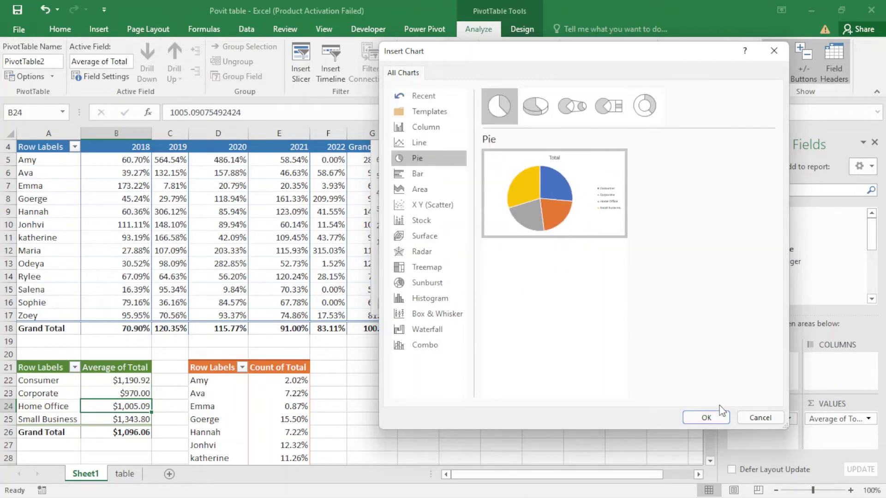
click(707, 417)
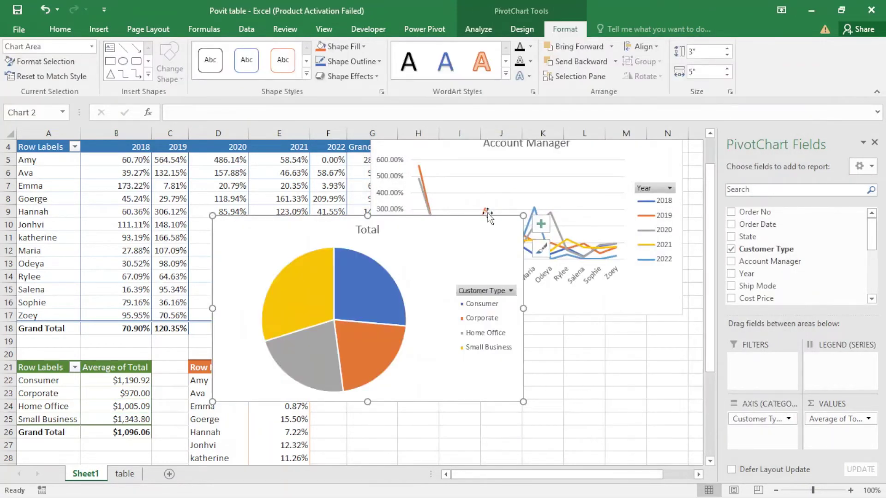
Resize the pie chart to 2.38" x 3.2" and move it beneath the line chart
drag(522, 215, 411, 254)
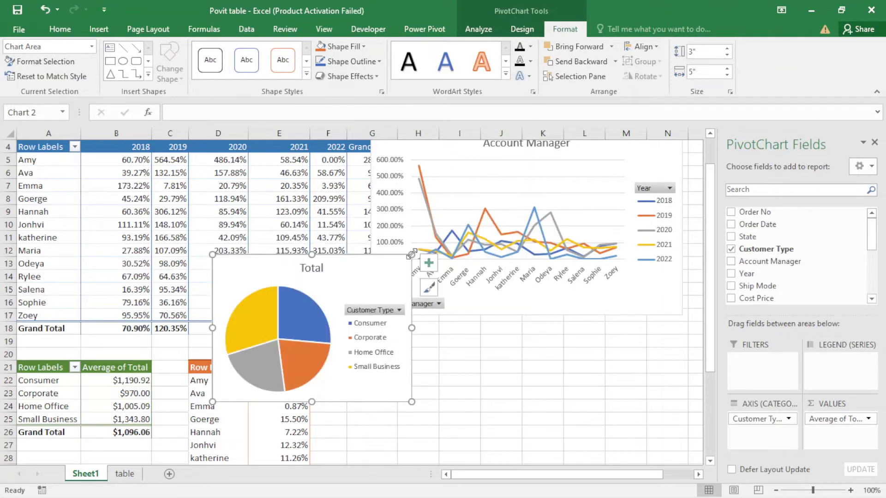
drag(333, 282, 607, 337)
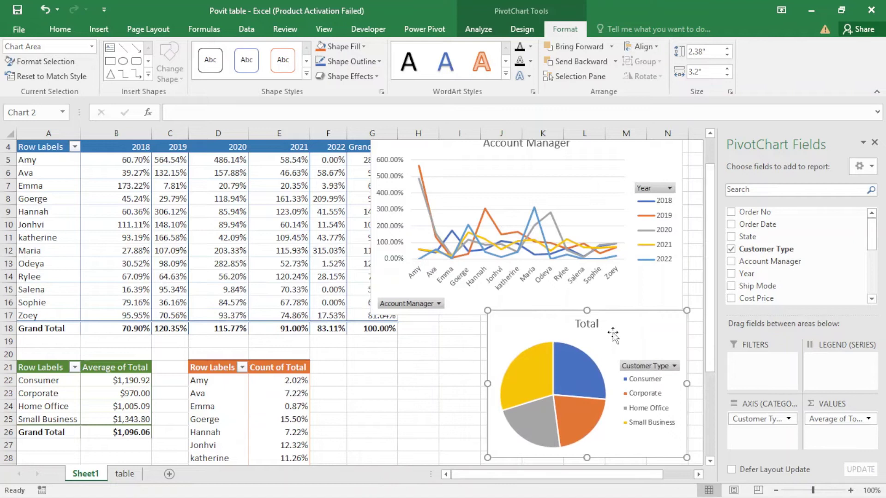
Retitle the pie chart from 'Total' to 'Costumer Type', fixing the mistyped final letter
click(587, 325)
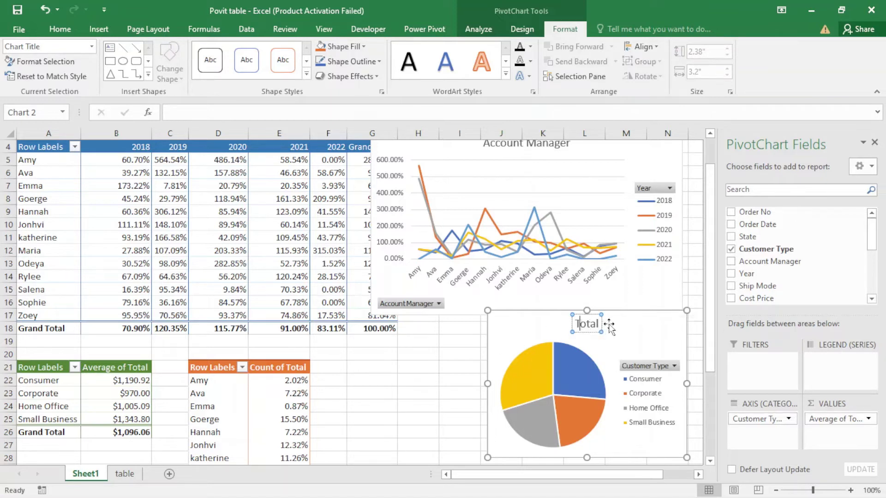
key(Right)
key(Right)
key(Right)
key(Right)
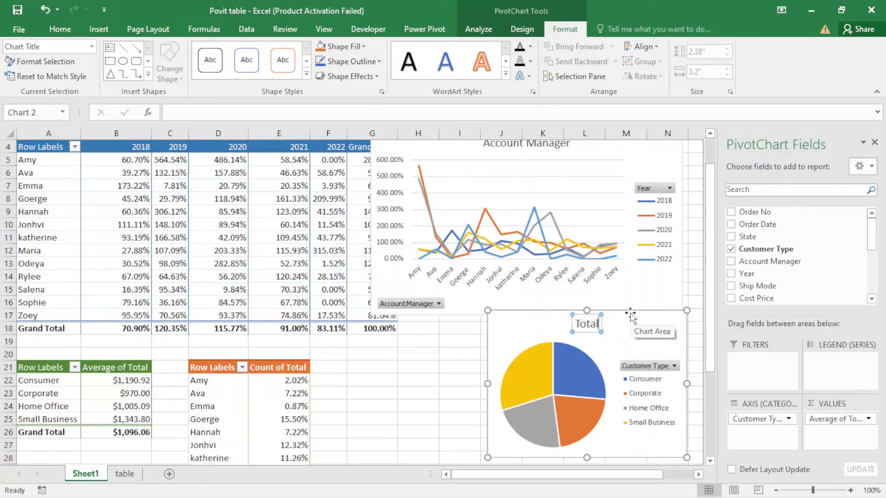
key(BackSpace)
key(BackSpace)
key(BackSpace)
key(BackSpace)
key(BackSpace)
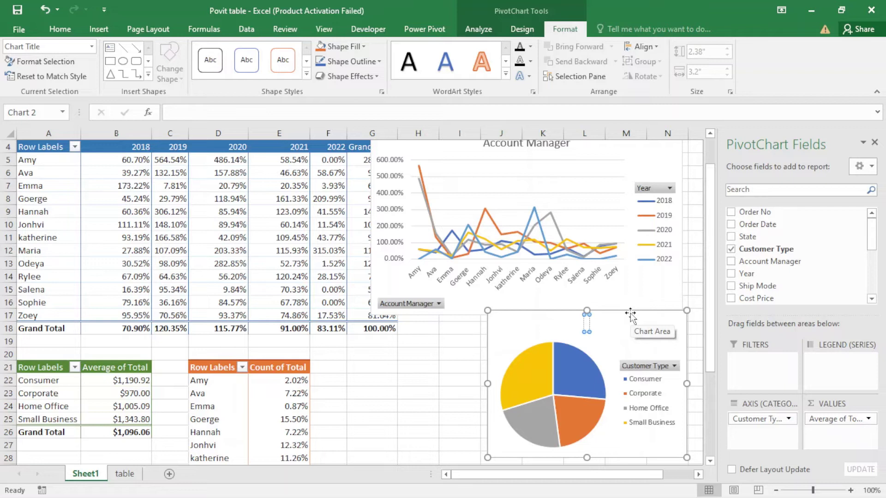
text(Costumer)
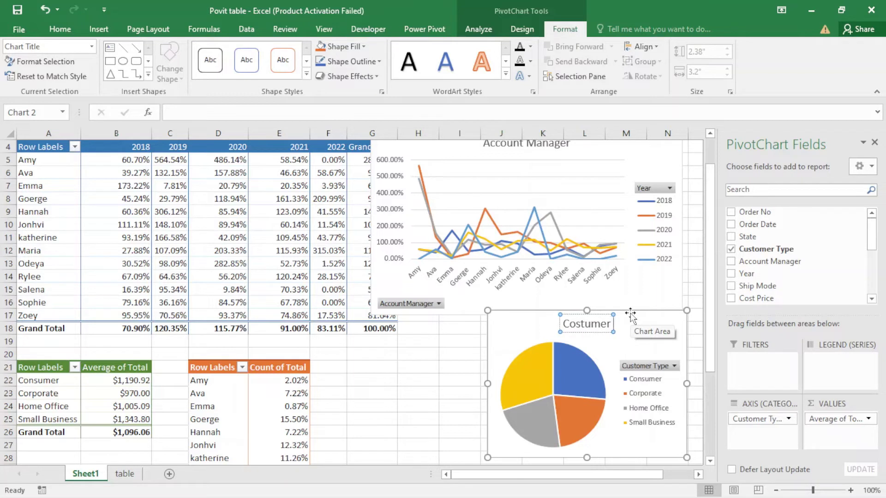
text( T)
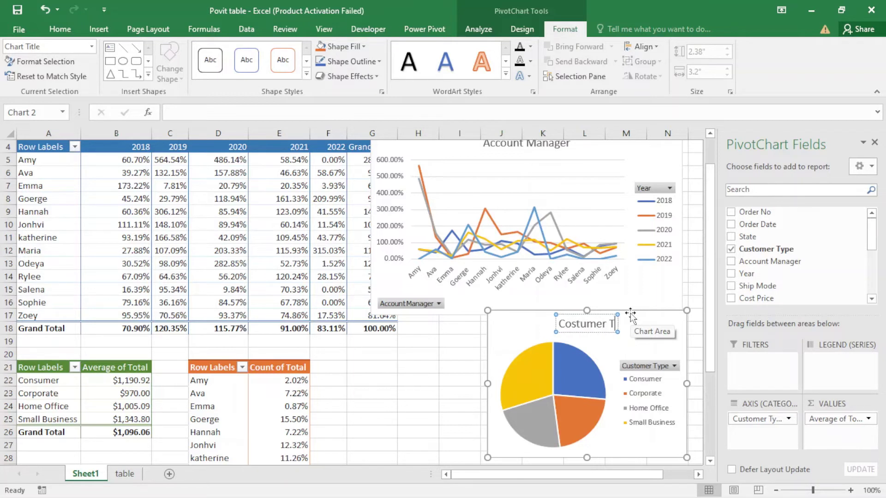
text(ypw)
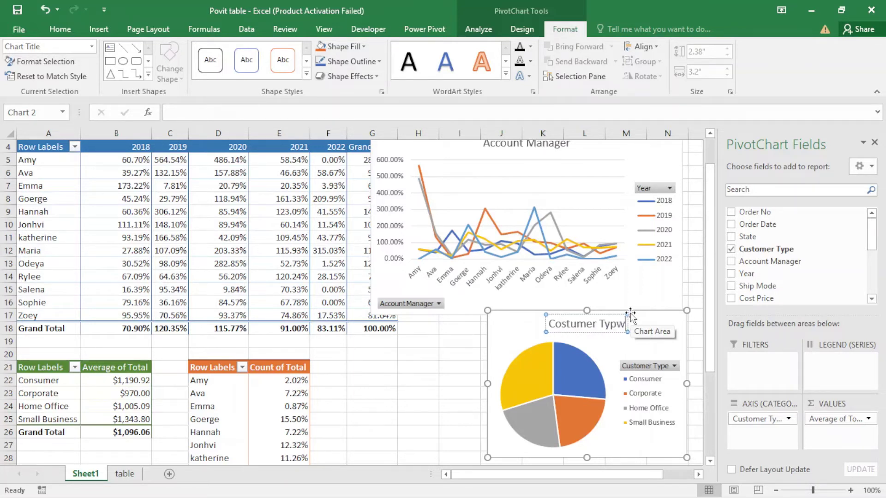
key(BackSpace)
text(w)
key(BackSpace)
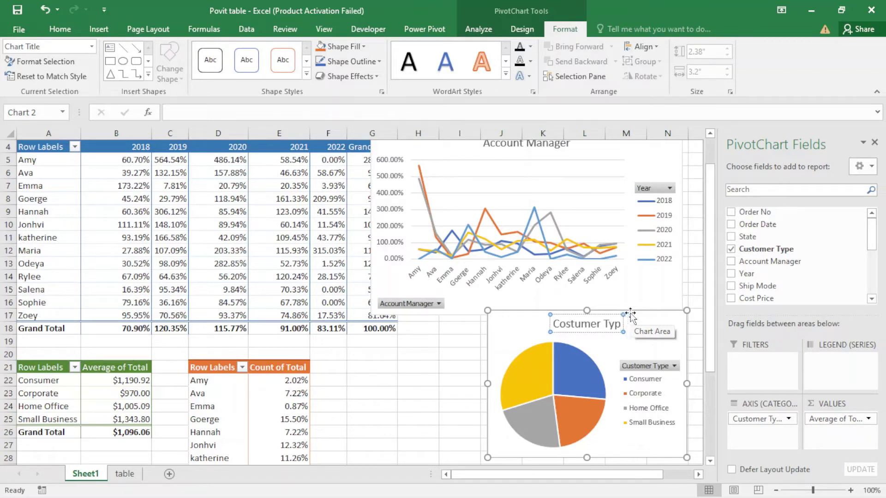
text(e)
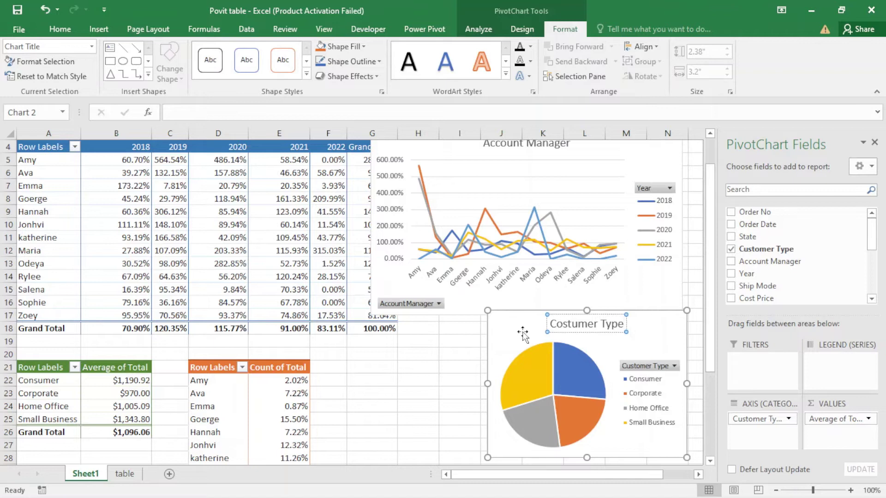
click(522, 331)
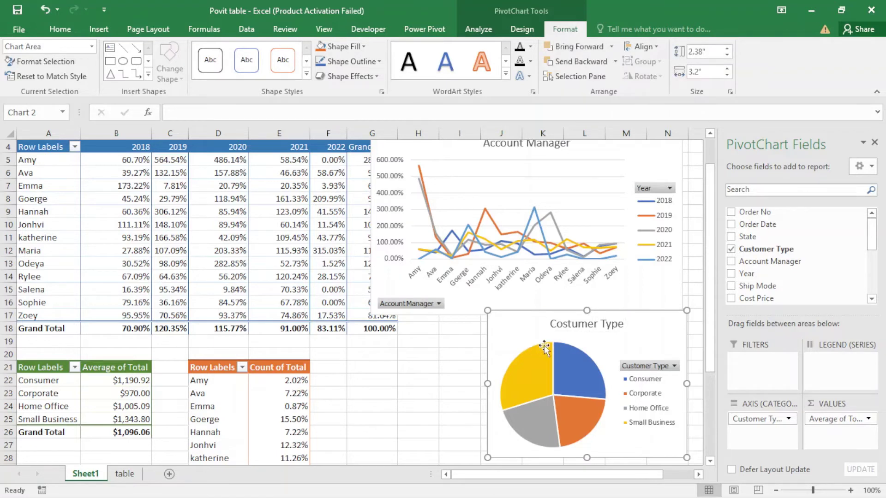
Start a PivotChart from the Count of Total pivot table with the Pie chart type selected
click(274, 394)
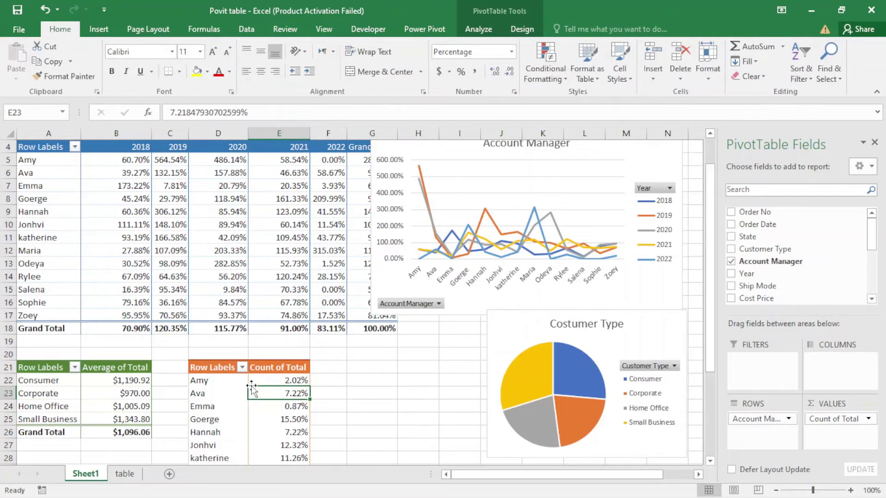
scroll(244, 387, down, 2)
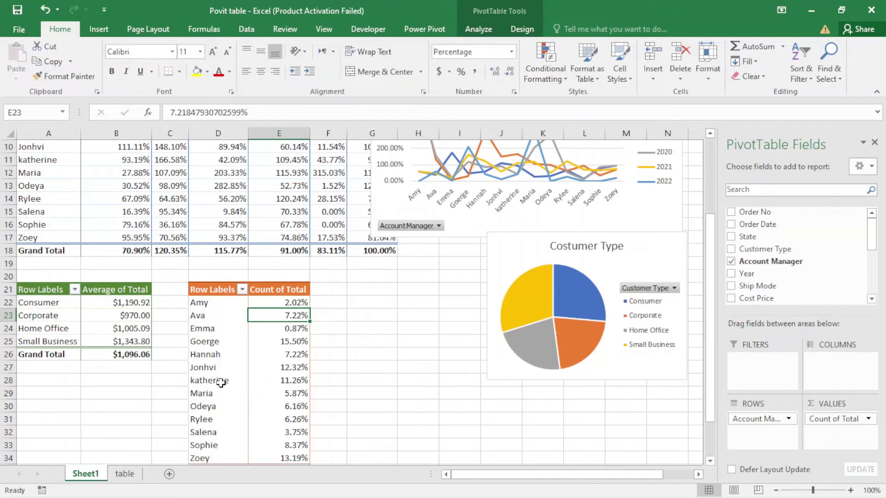
click(478, 29)
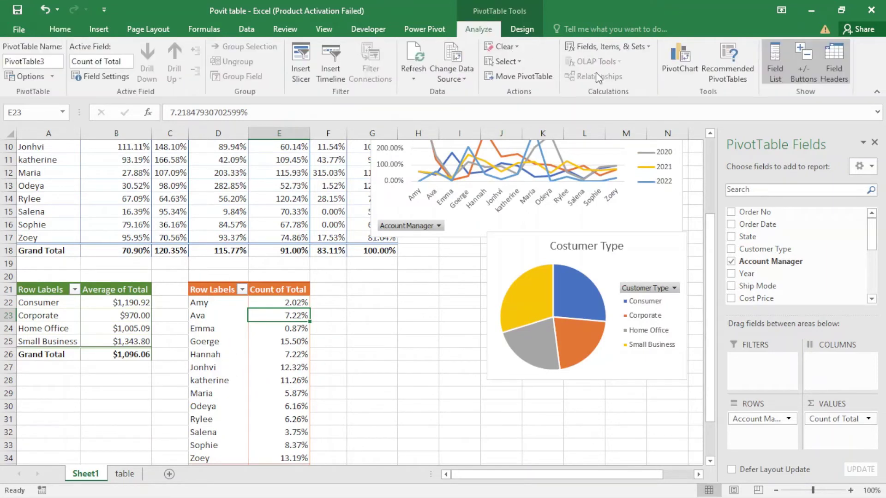
click(689, 70)
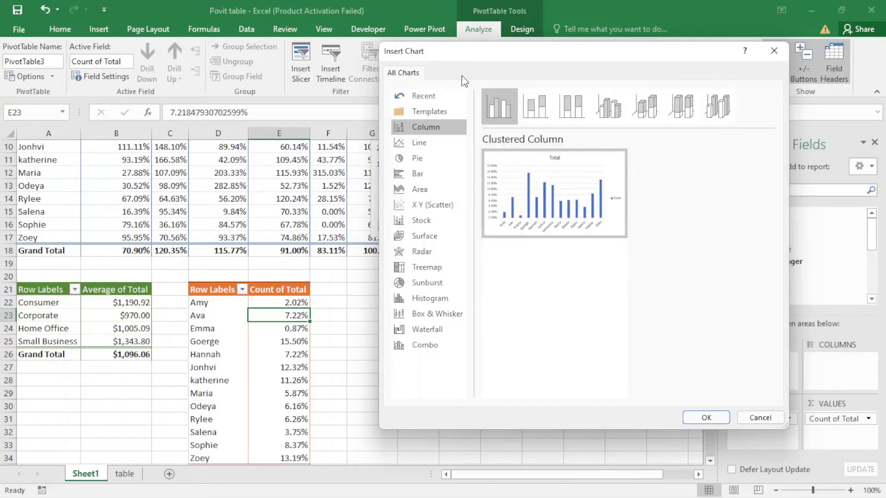
click(430, 159)
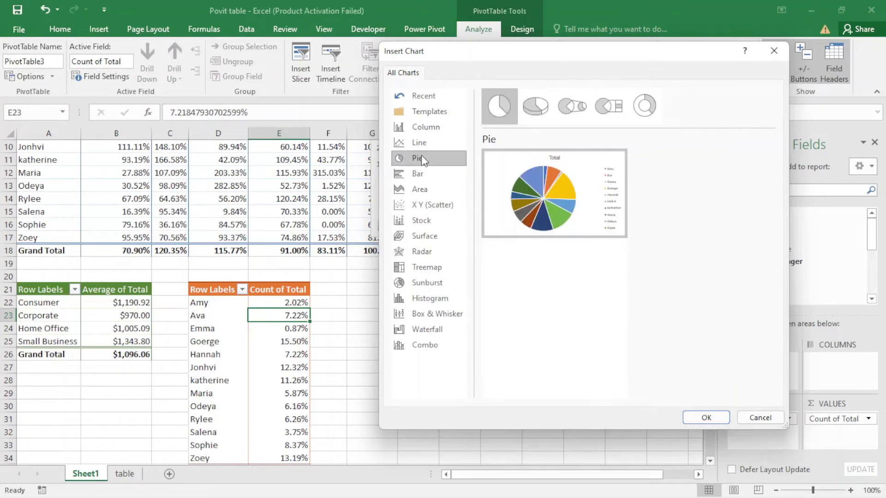
Insert the Total pie chart, shrink it, and place it left of the Costumer Type pie
mouse_move(524, 183)
click(705, 418)
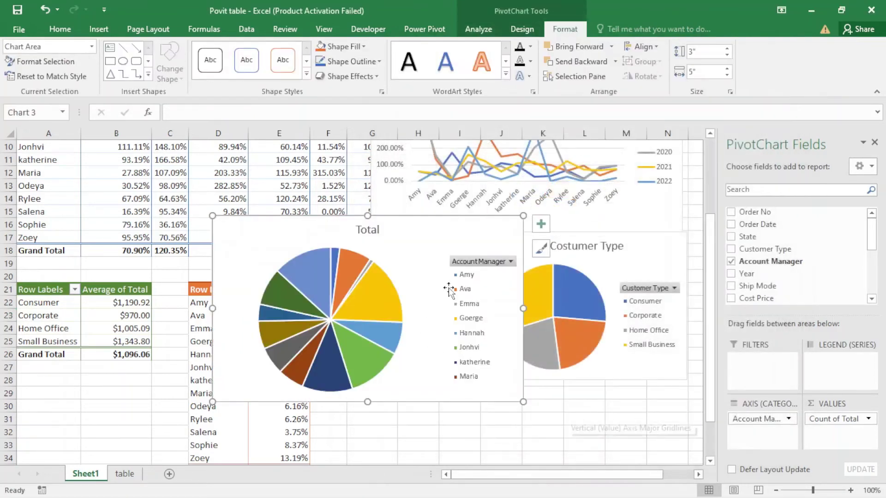
drag(523, 215, 481, 248)
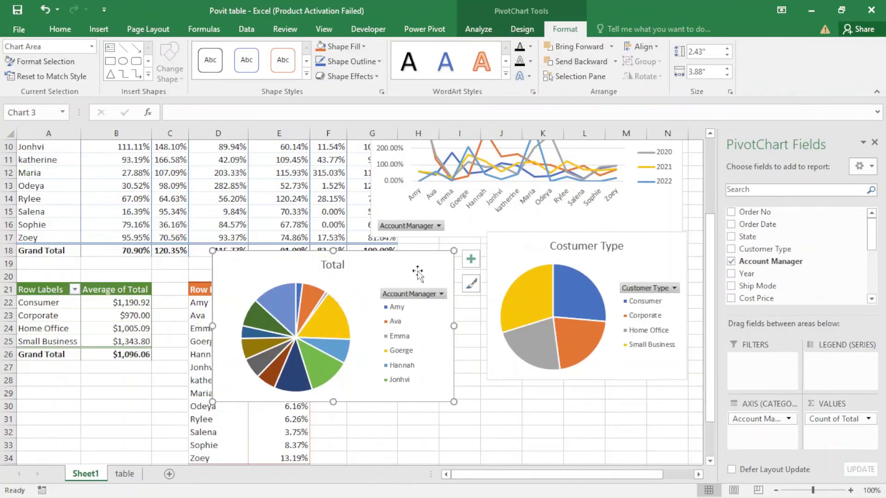
mouse_move(439, 275)
mouse_down()
mouse_move(426, 261)
mouse_move(443, 262)
mouse_up()
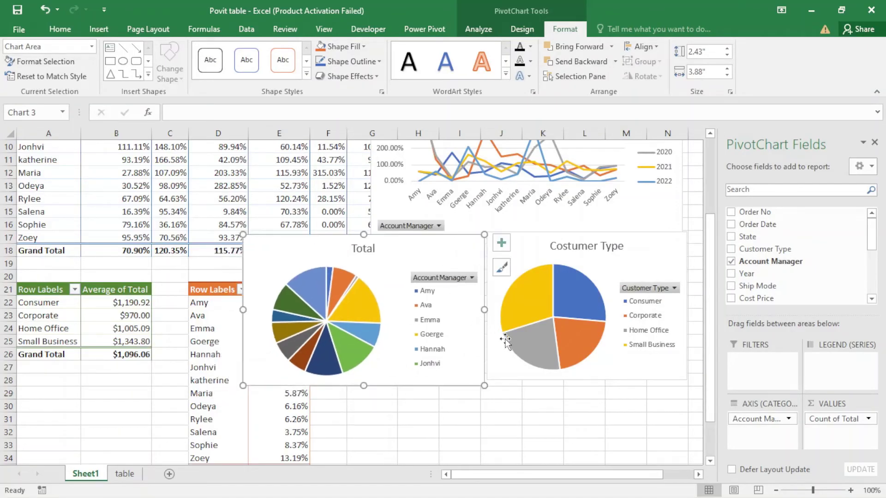
scroll(581, 406, up, 2)
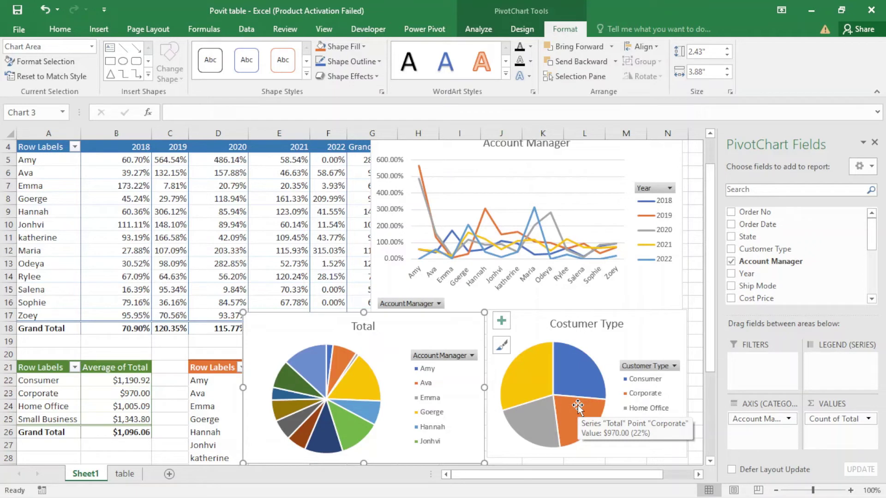
Filter the line chart's Year field to show only 2019 and 2020
click(664, 187)
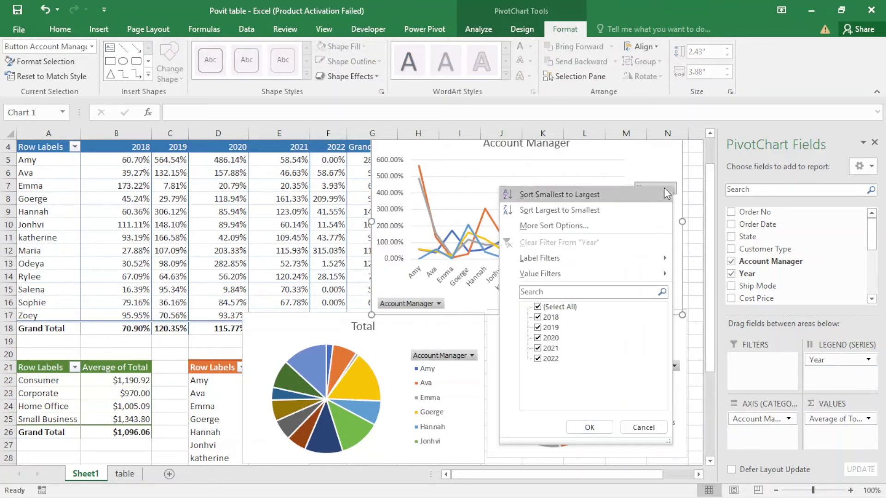
click(538, 307)
click(537, 327)
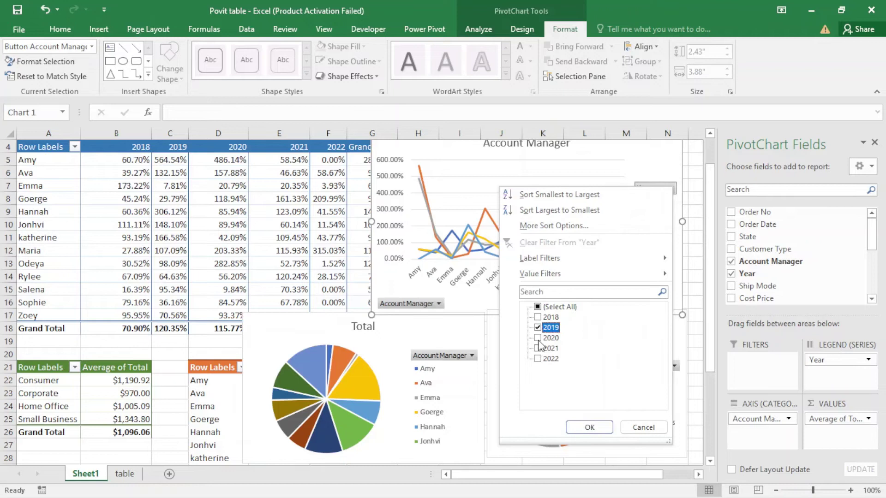
click(538, 339)
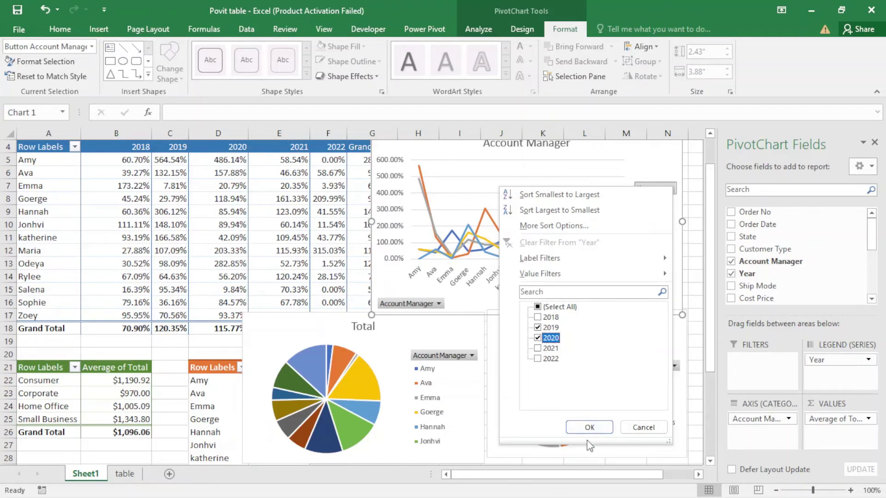
click(589, 427)
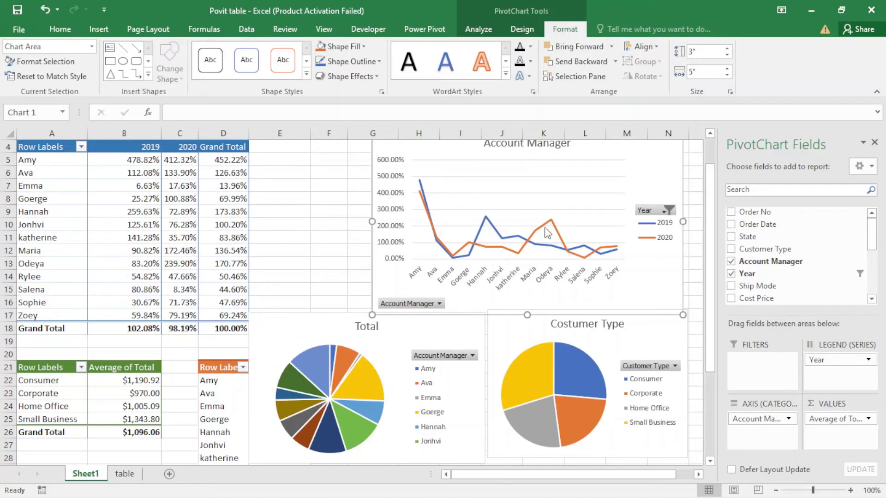
Narrow the Year filter to 2020 only, then clear it to restore all years 2018–2022
click(666, 210)
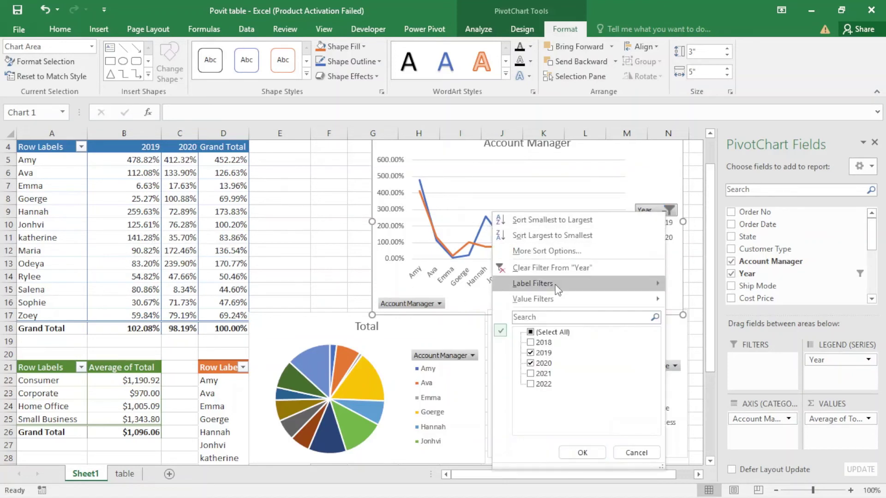
click(531, 353)
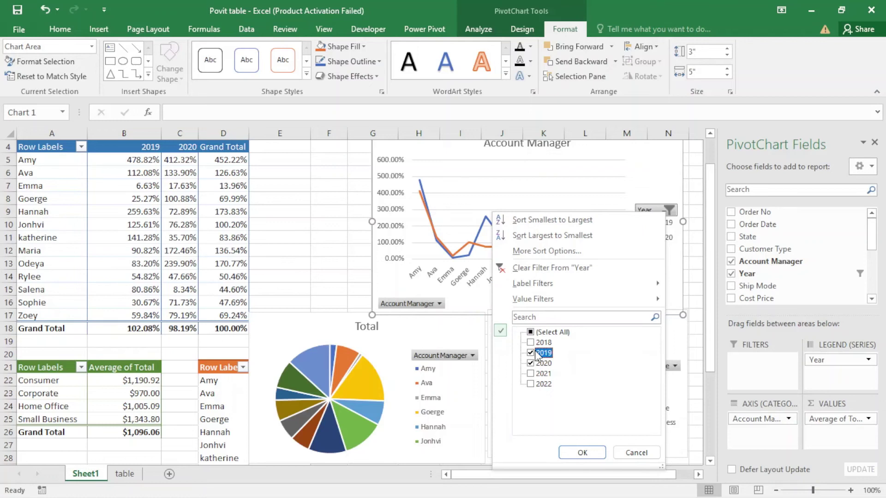
click(581, 453)
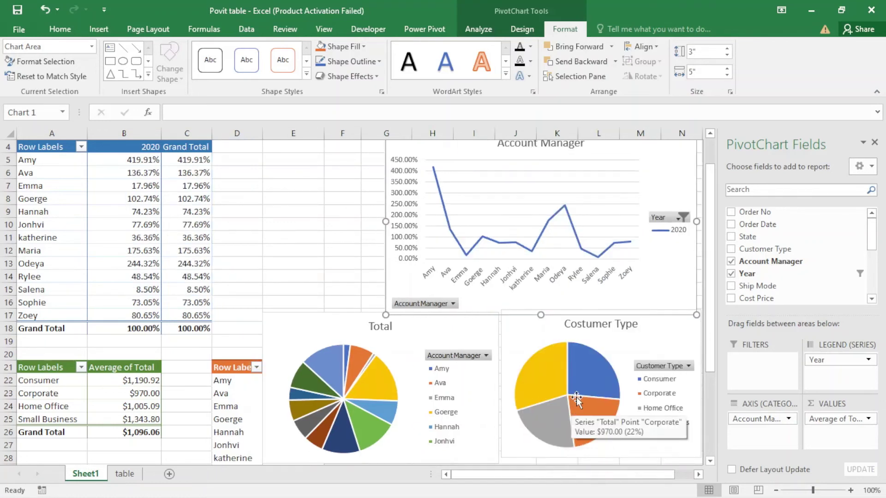
click(680, 218)
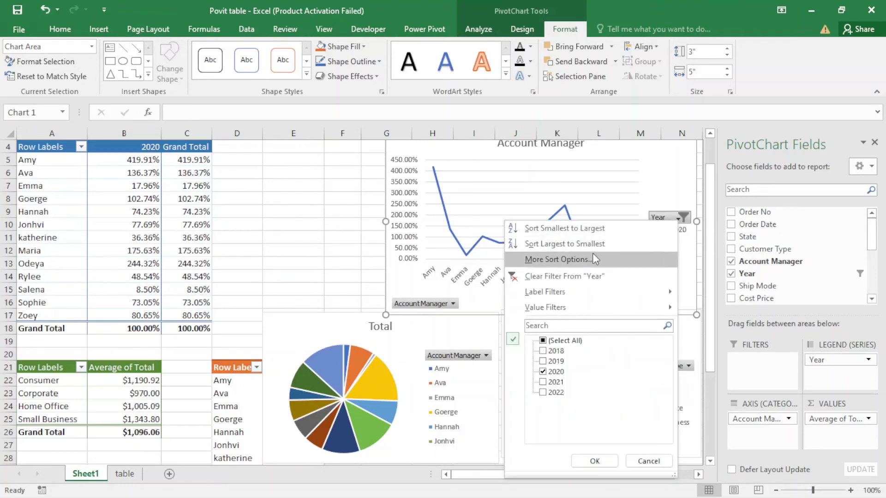
click(573, 274)
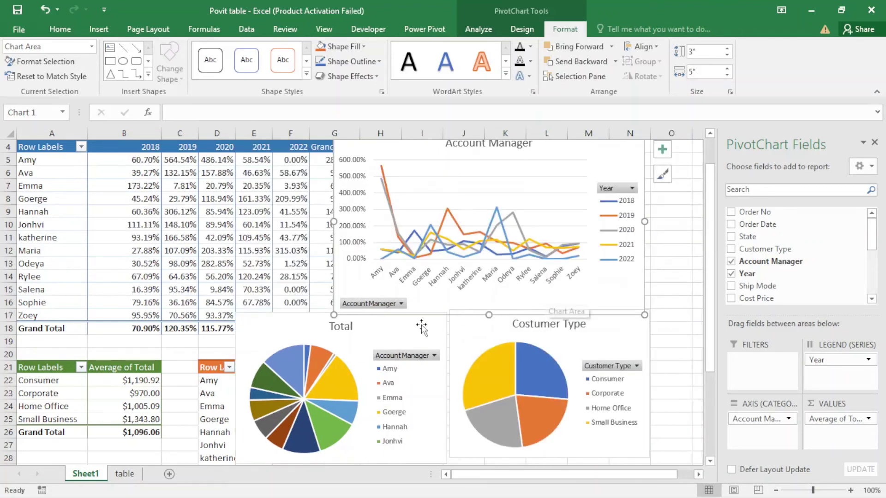
click(435, 355)
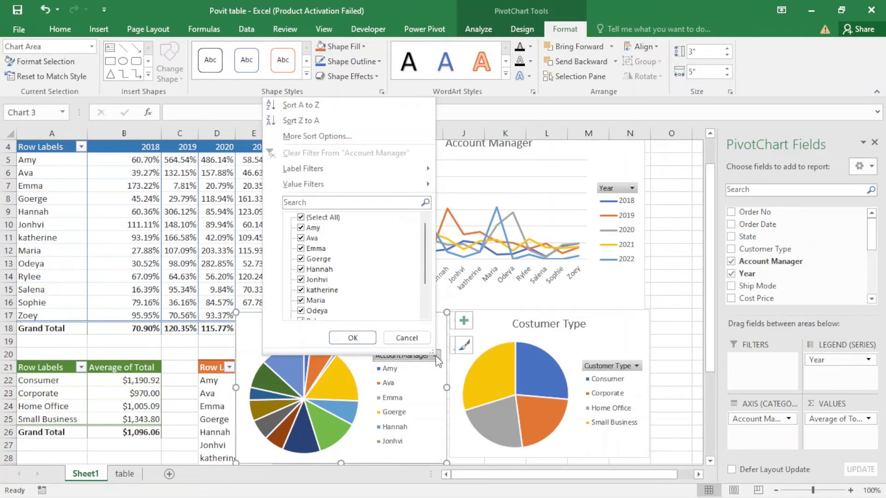
click(300, 217)
click(305, 259)
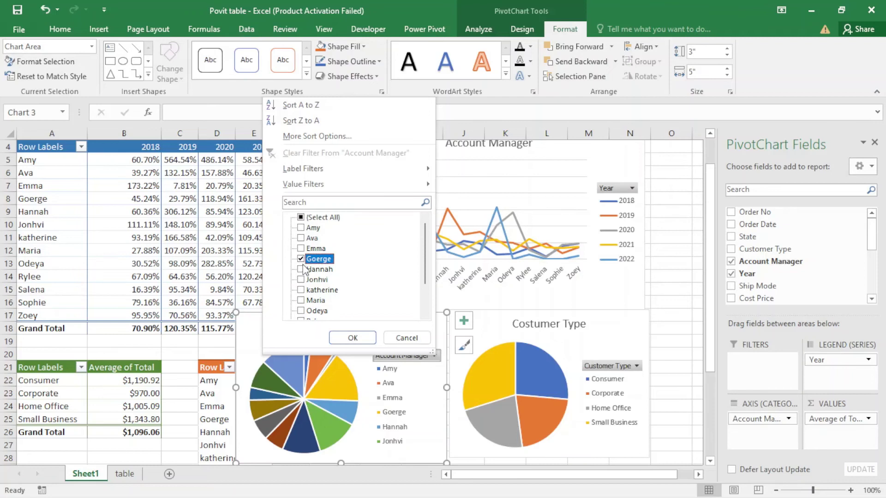
click(304, 270)
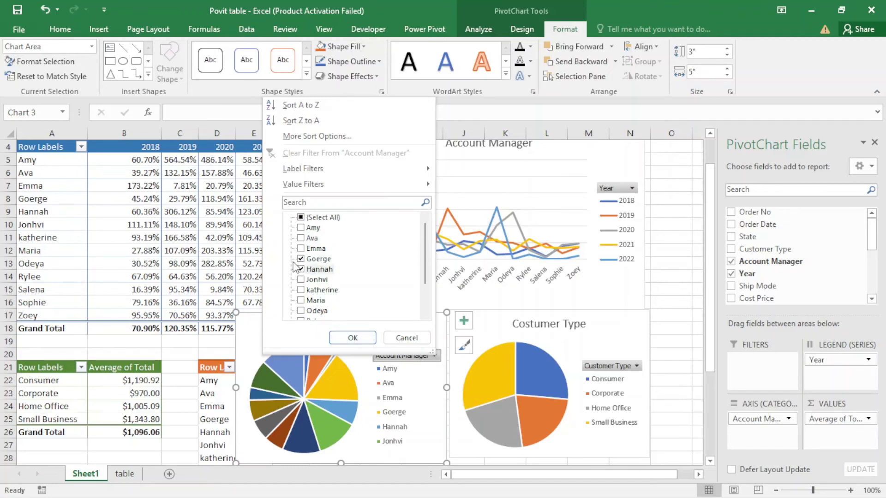
click(301, 279)
click(352, 338)
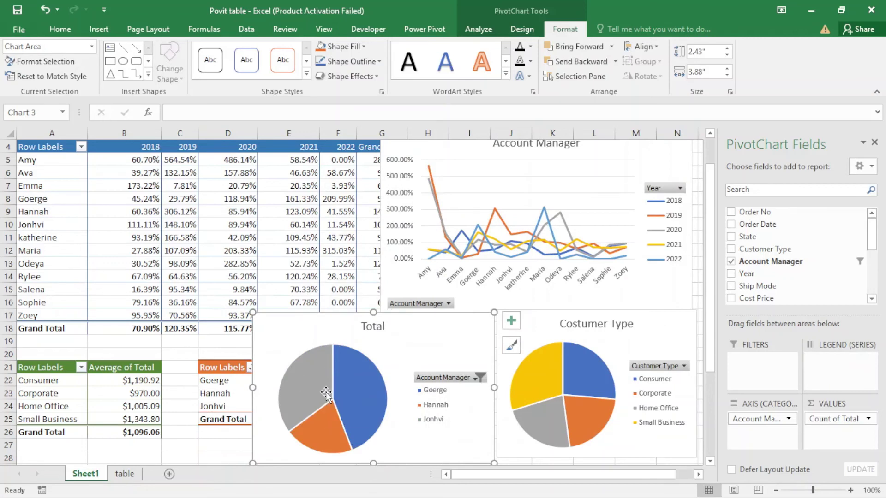
mouse_move(326, 392)
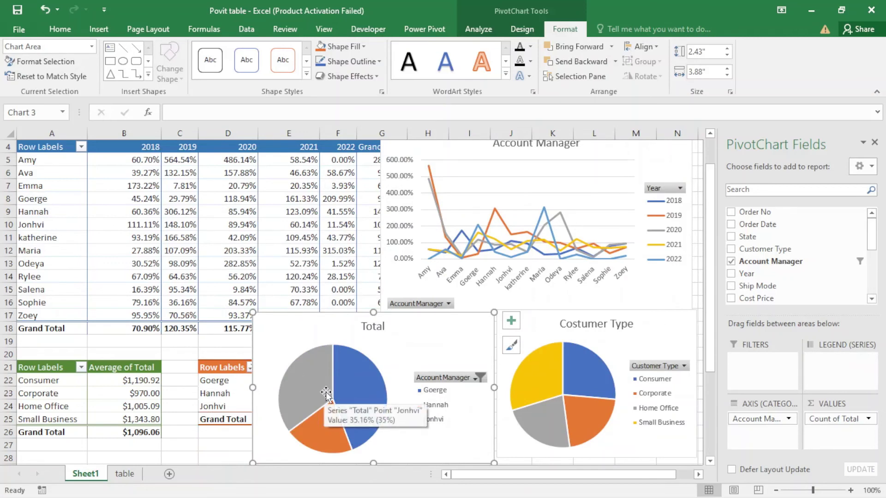
click(479, 381)
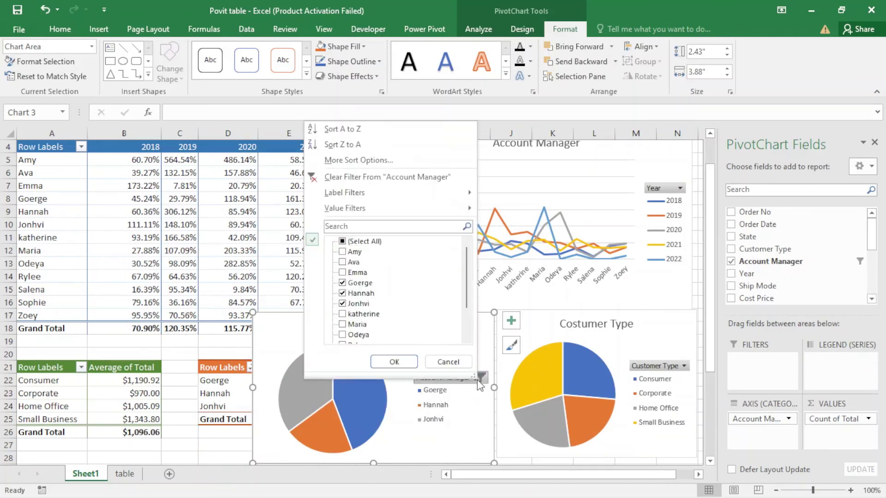
click(346, 242)
click(340, 175)
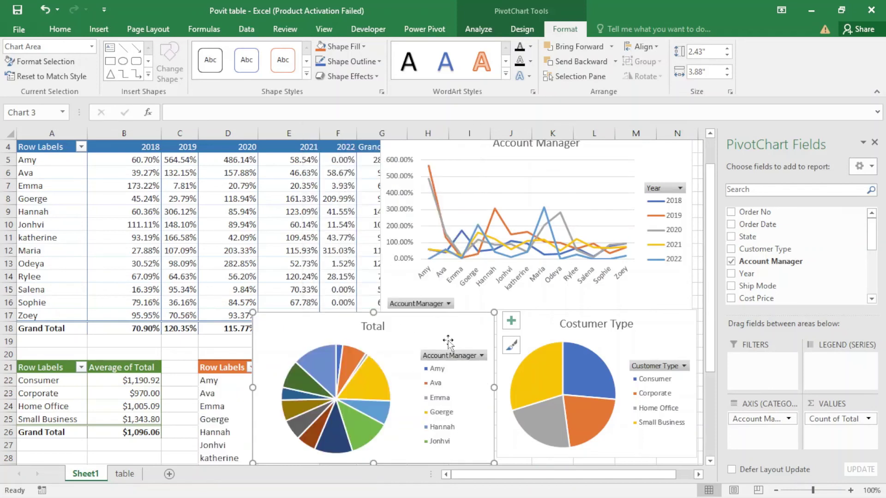